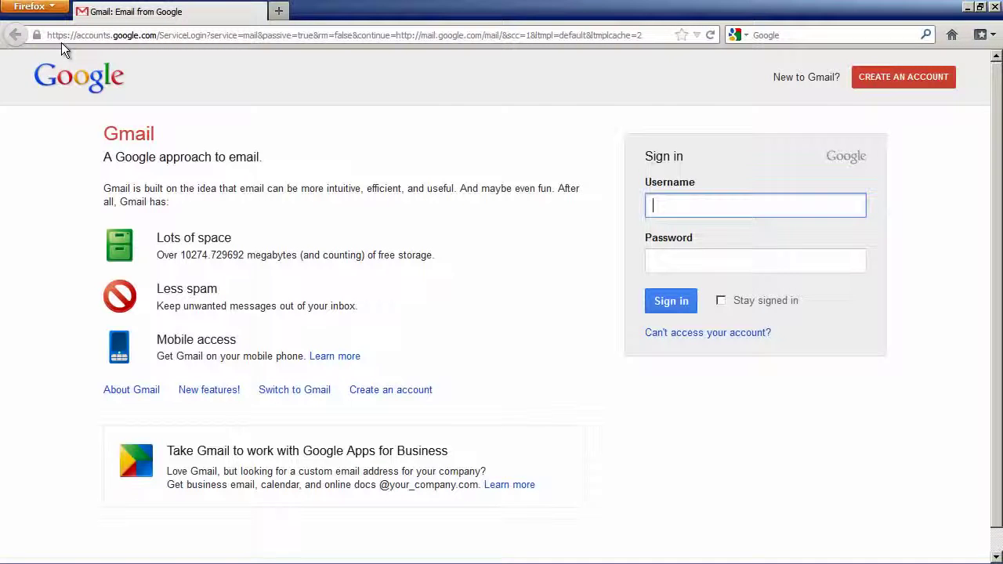
Step: Open the Create a new Google Account sign-up form from the Gmail sign-in page
{"action": "left_click", "coordinate": [892, 79]}
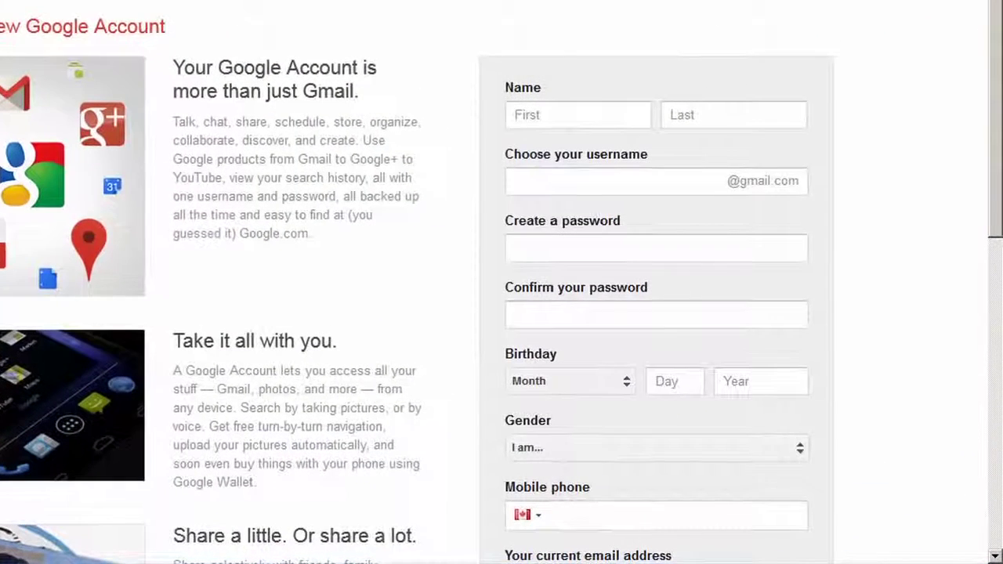
Step: Enter the new user's first name and last name in the sign-up form
{"action": "left_click", "coordinate": [511, 116]}
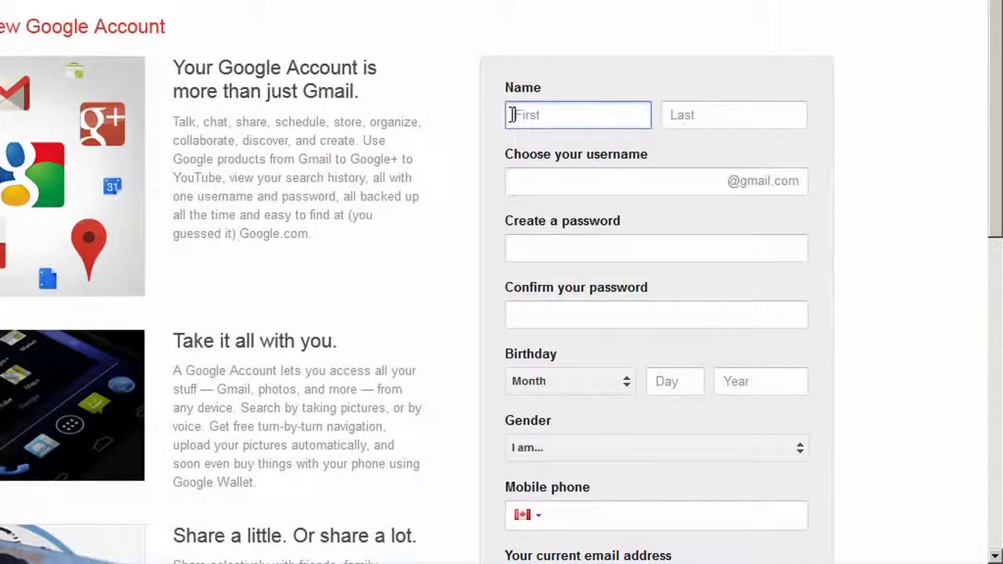
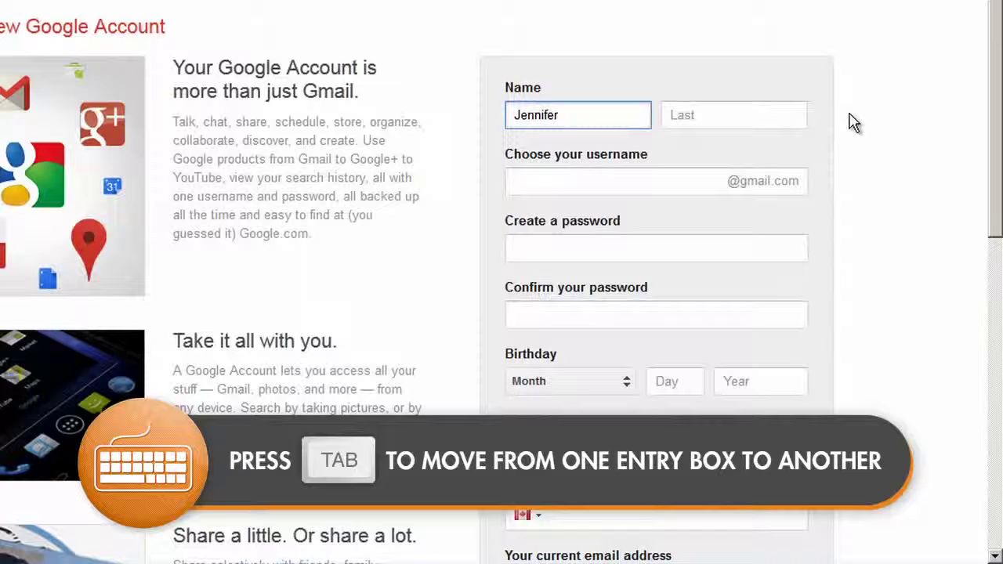
{"action": "key", "text": "Tab"}
{"action": "key", "text": "Tab"}
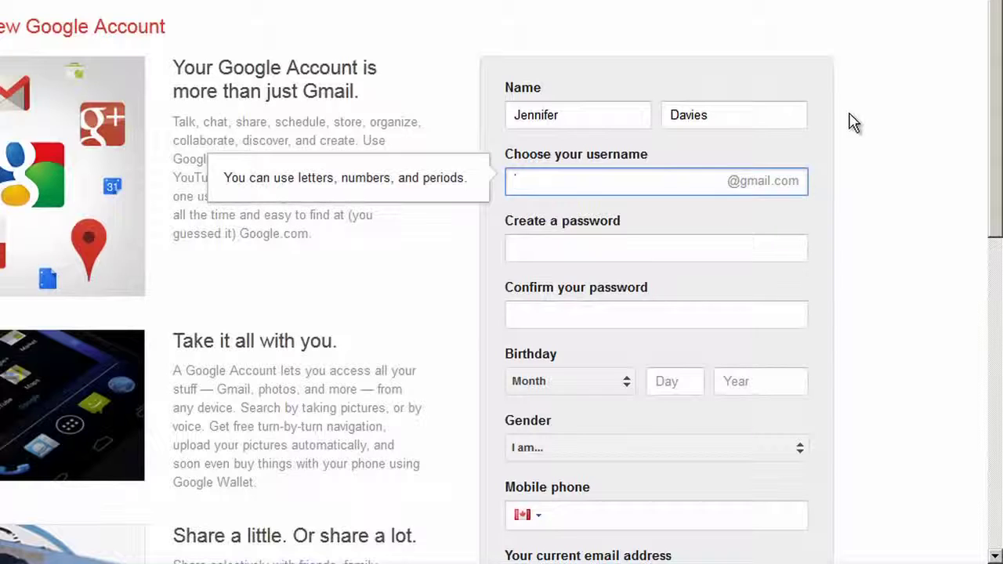
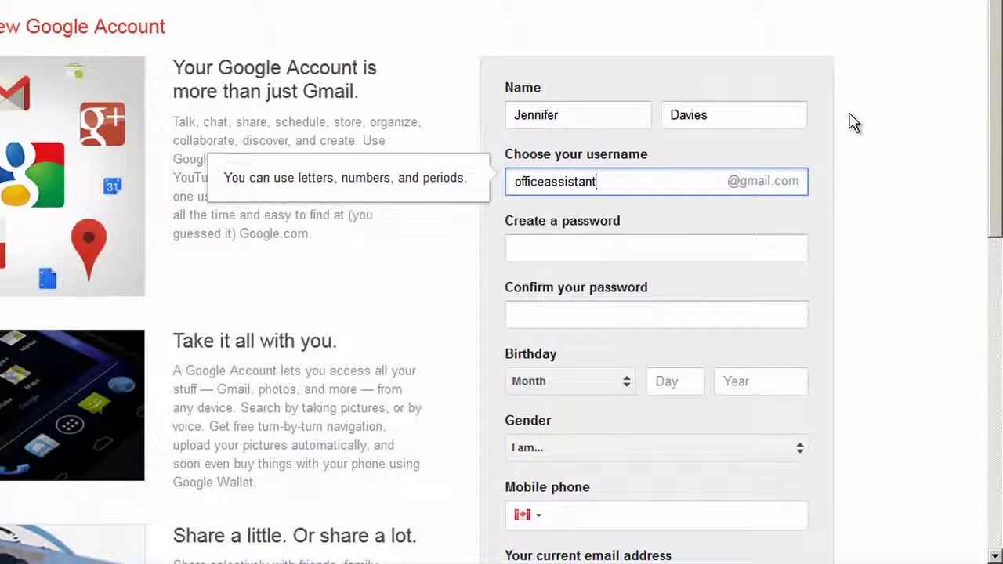
Step: Choose a Gmail username, appending characters twice until Google accepts it as available
{"action": "left_click", "coordinate": [699, 215]}
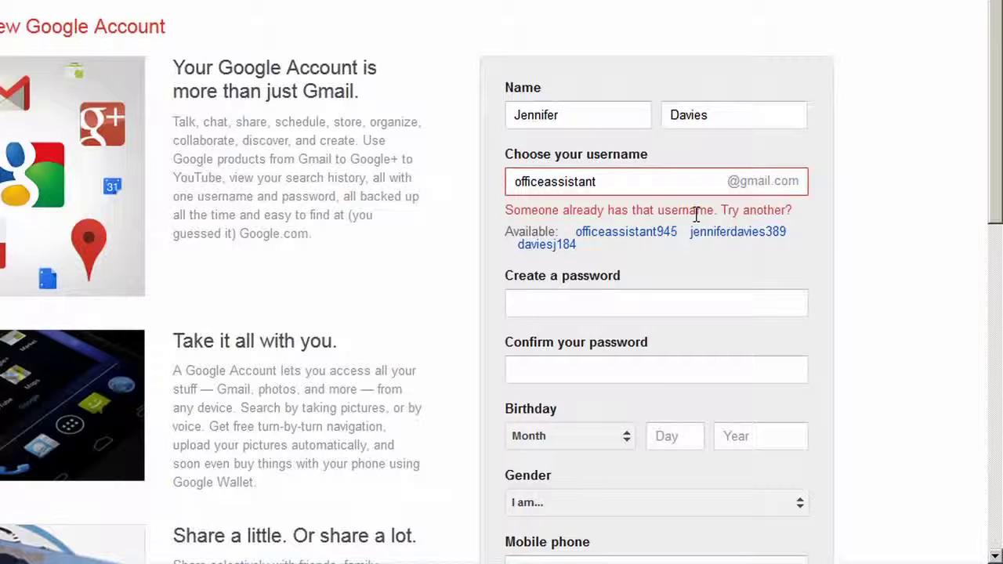
{"action": "left_click", "coordinate": [677, 183]}
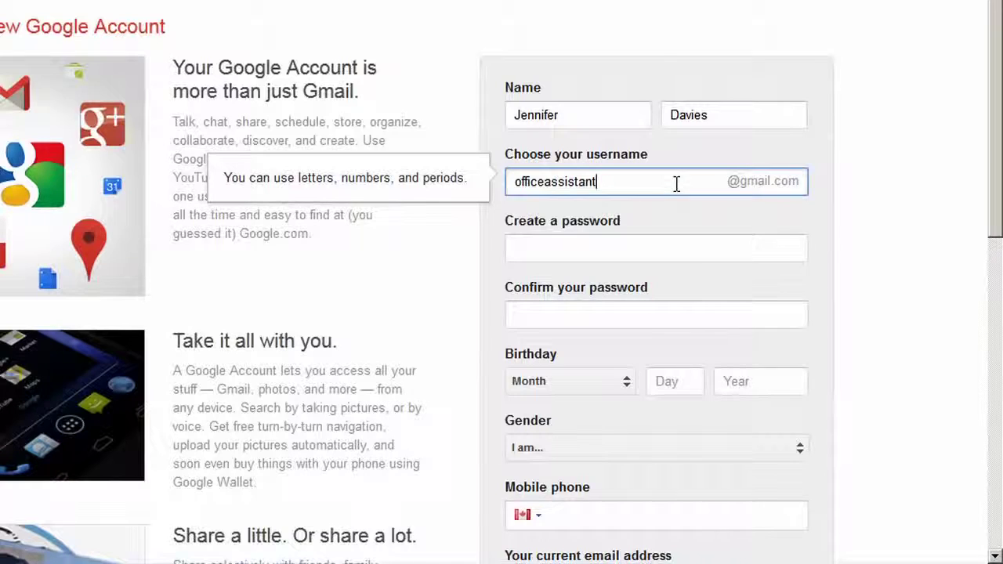
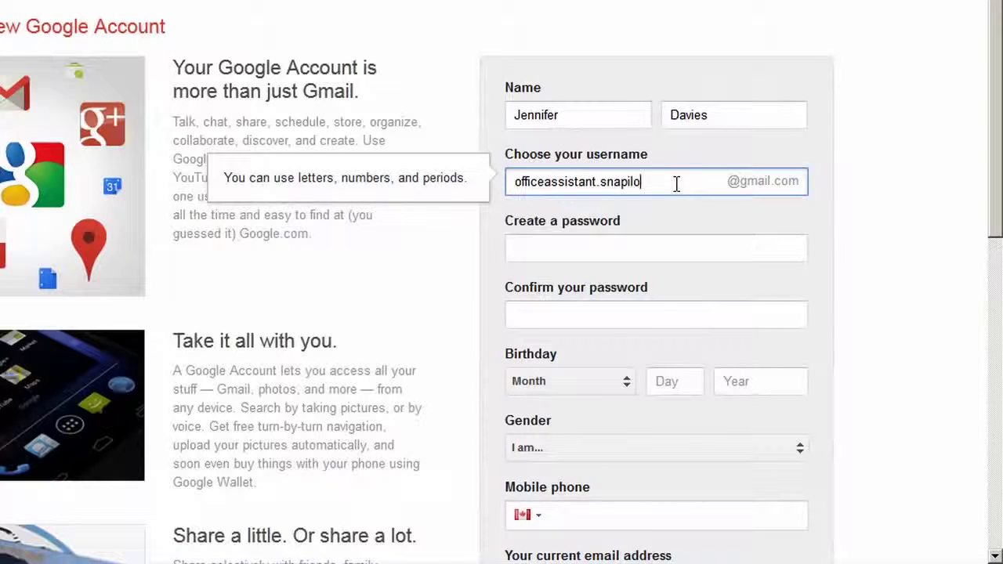
{"action": "left_click", "coordinate": [676, 244]}
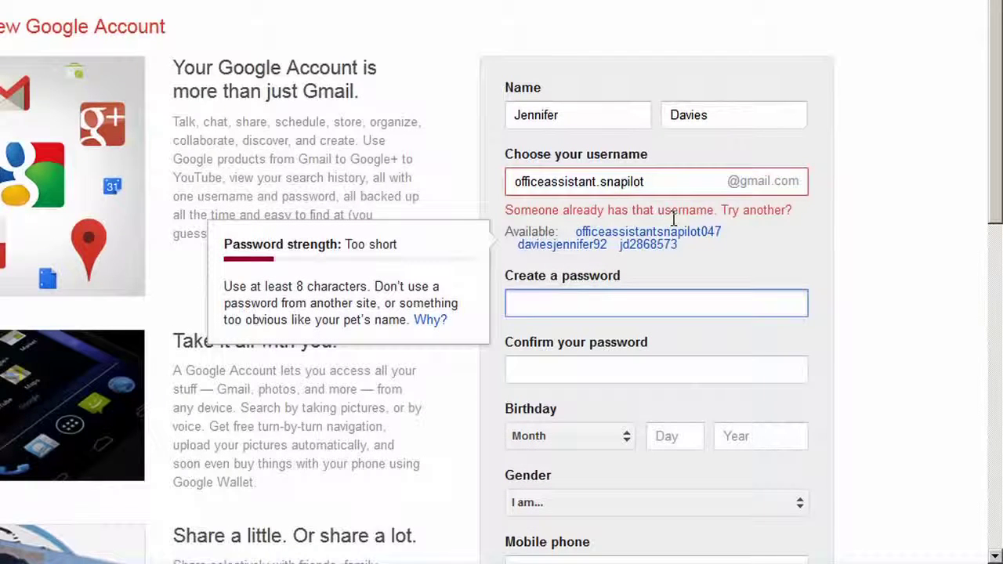
{"action": "left_click", "coordinate": [683, 188]}
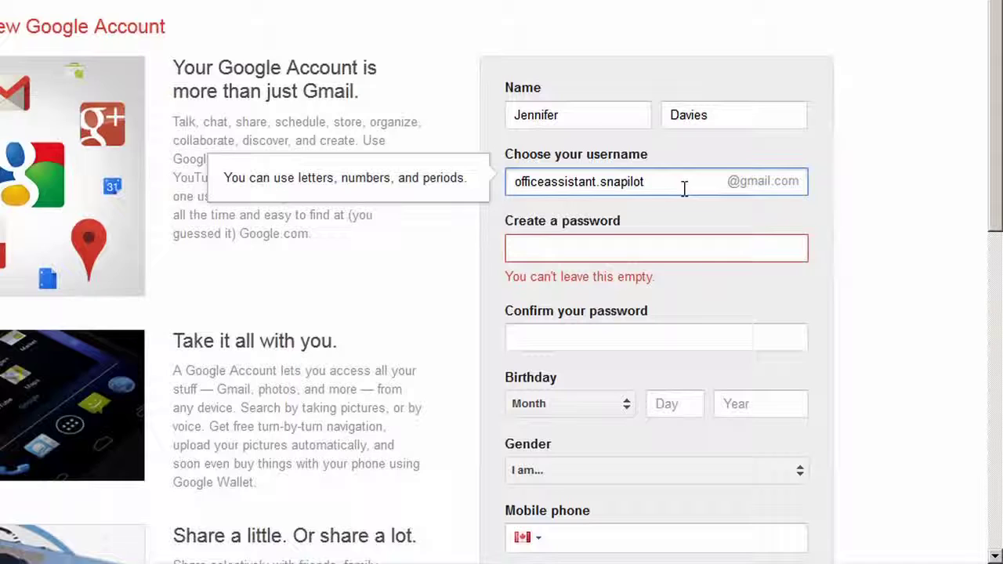
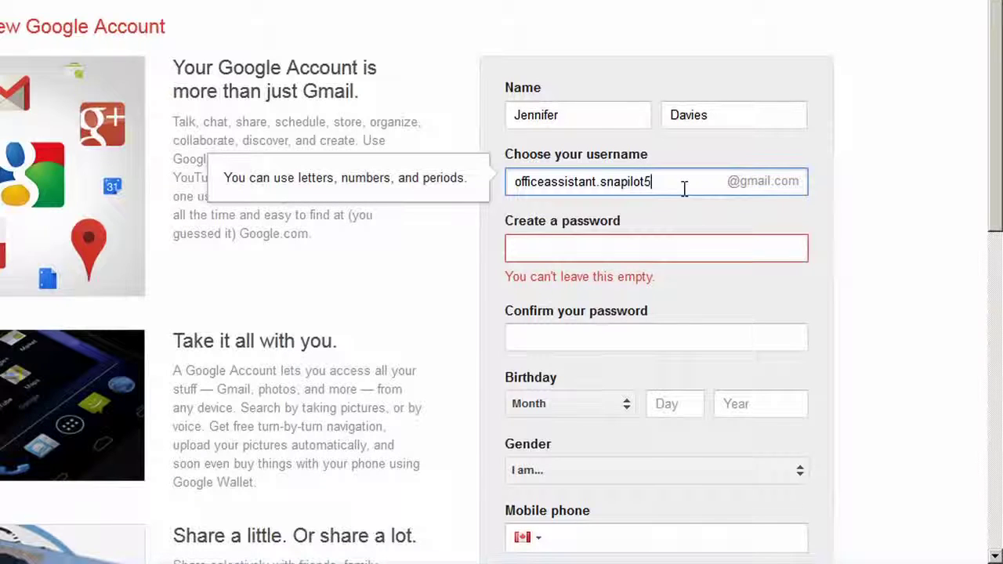
{"action": "left_click", "coordinate": [690, 219]}
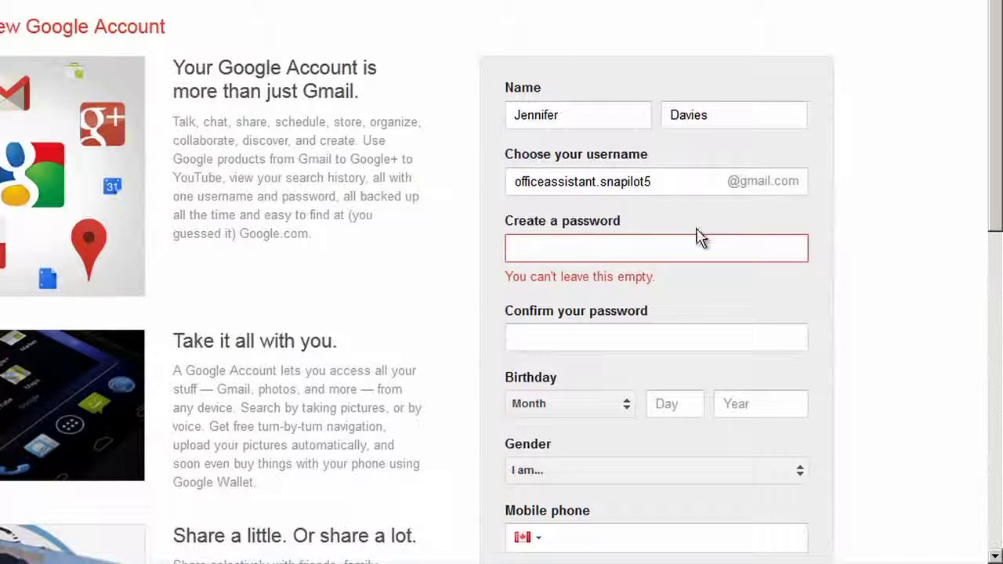
{"action": "left_click", "coordinate": [693, 246]}
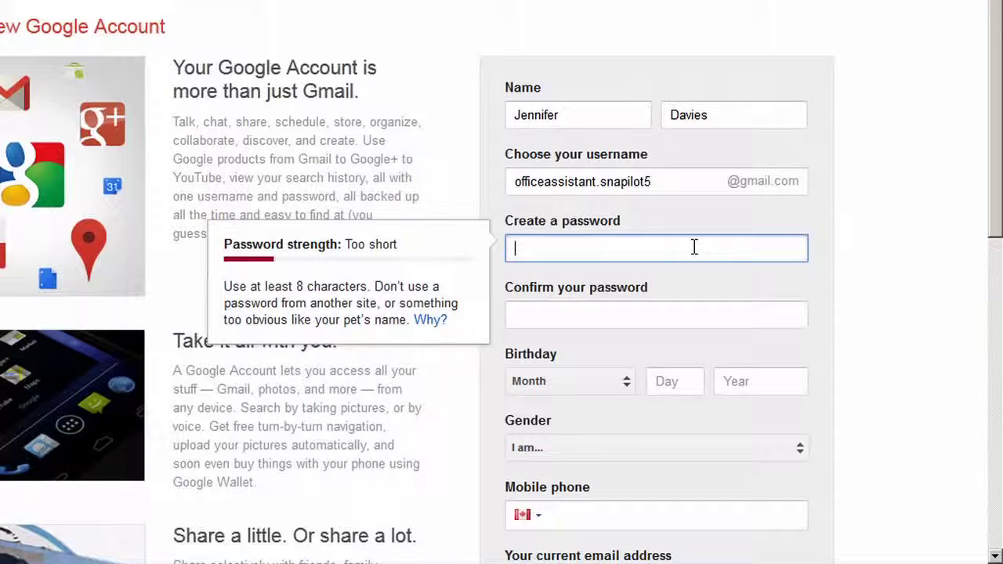
Step: Type a password, adding characters until the strength meter rates it Strong
{"action": "type", "text": "•••••••"}
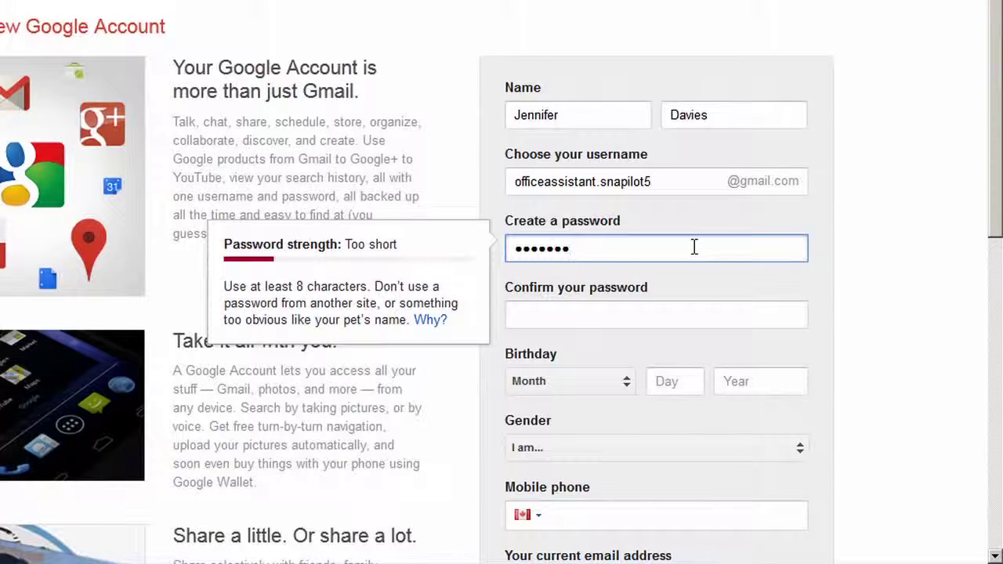
{"action": "type", "text": "•"}
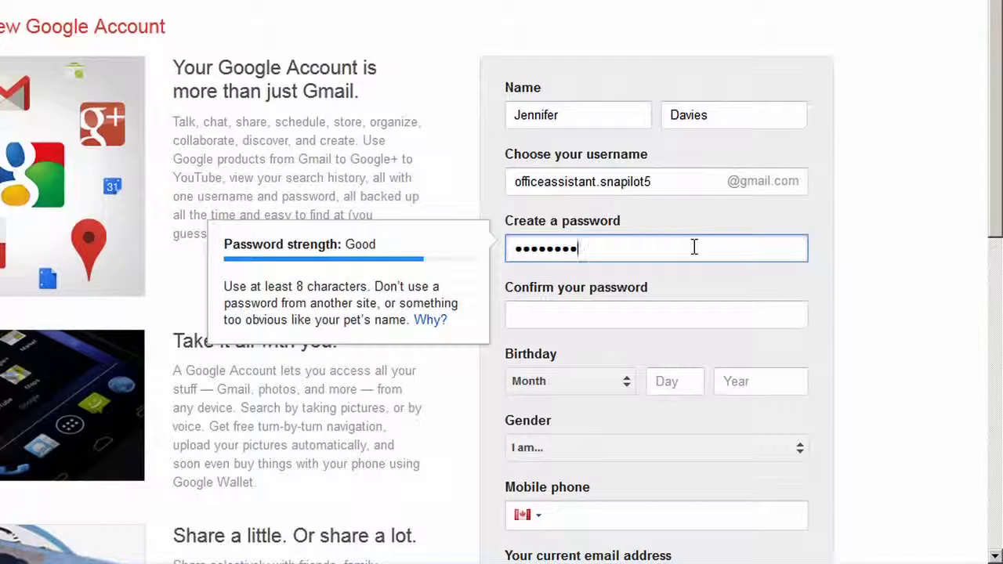
{"action": "type", "text": "12"}
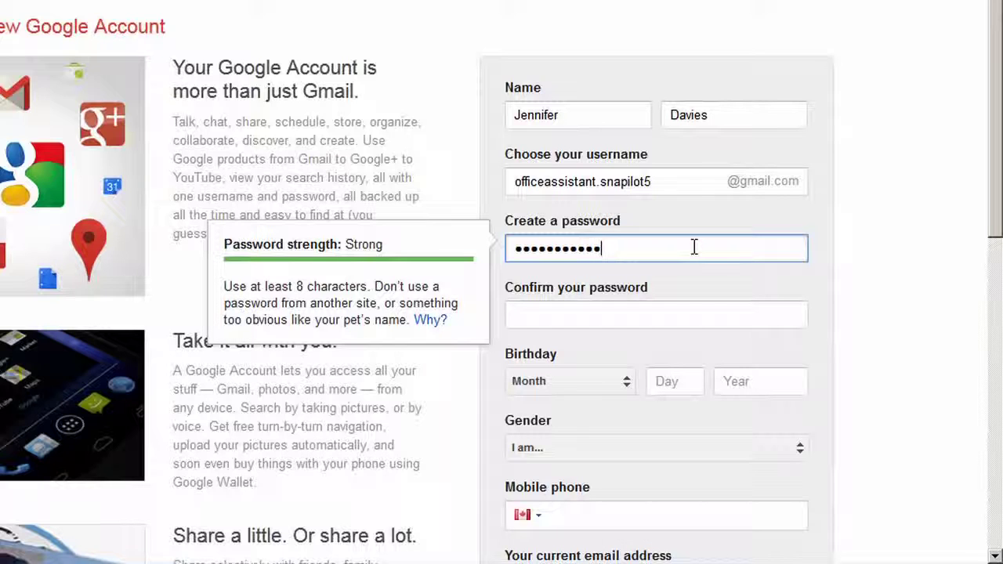
{"action": "left_click", "coordinate": [670, 326]}
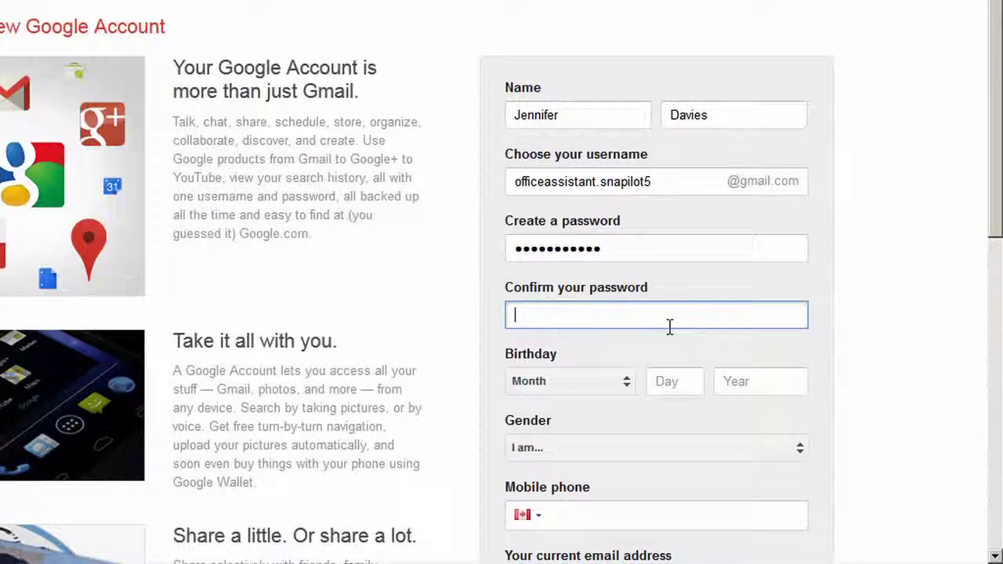
Step: Re-enter the password in Confirm, deleting an extra character so both passwords match
{"action": "type", "text": "•••••••"}
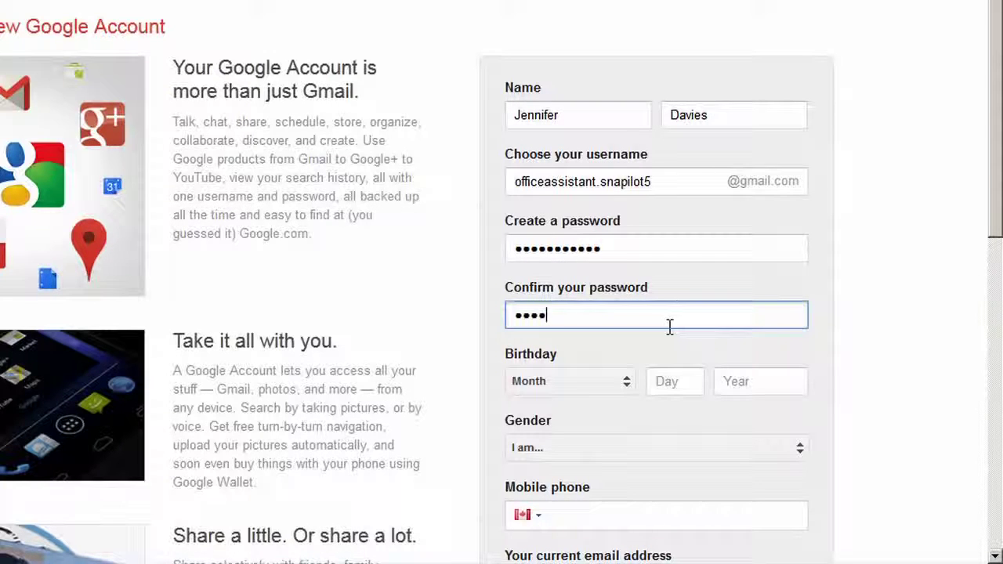
{"action": "type", "text": "••••"}
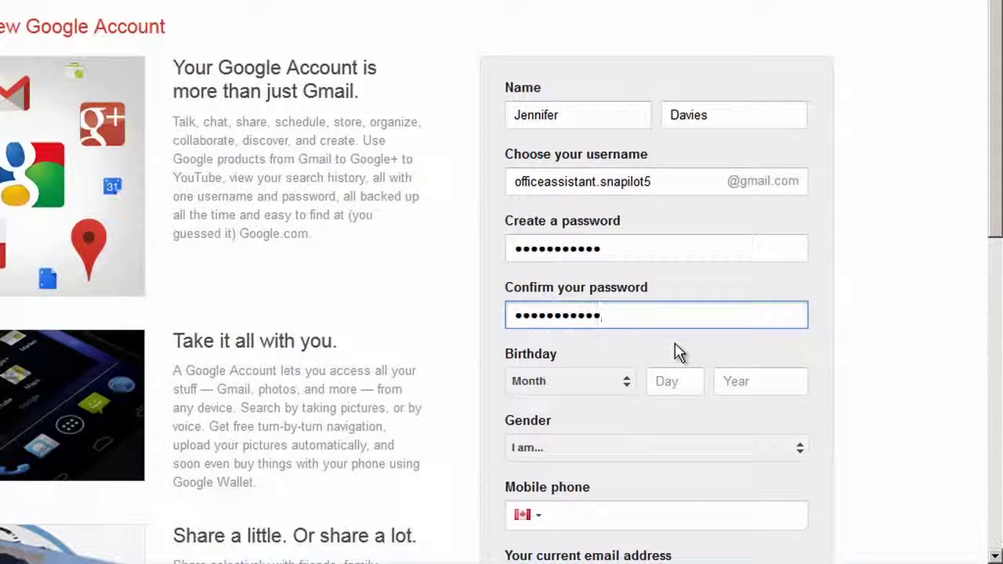
{"action": "left_click", "coordinate": [679, 351]}
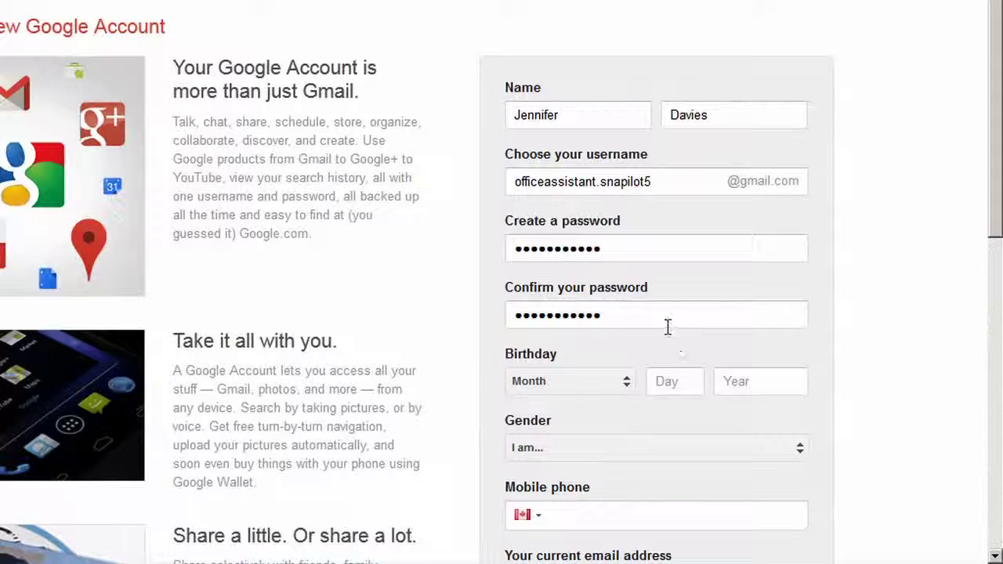
{"action": "left_click", "coordinate": [664, 319]}
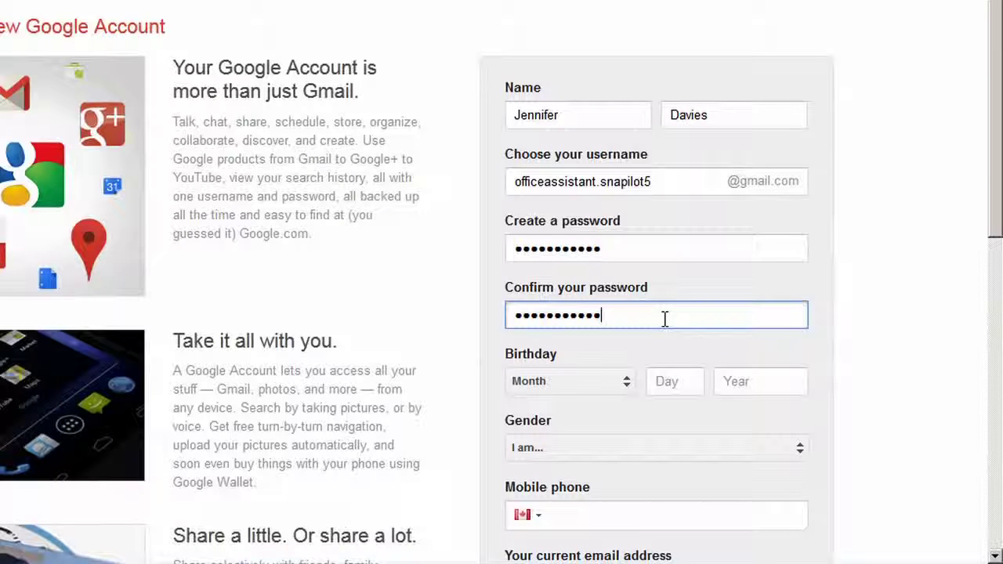
{"action": "type", "text": "5"}
{"action": "left_click", "coordinate": [680, 358]}
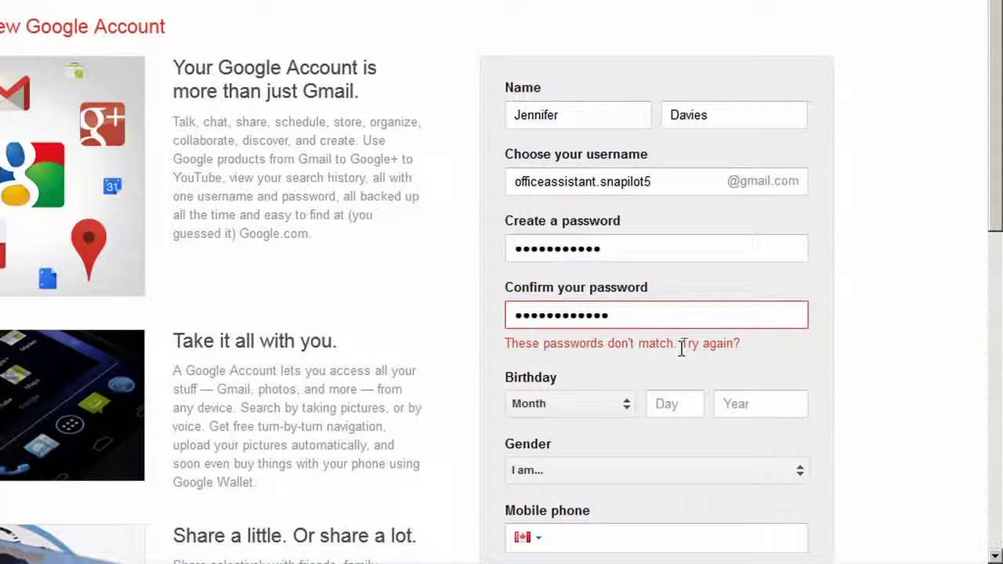
{"action": "left_click", "coordinate": [681, 316]}
{"action": "key", "text": "BackSpace"}
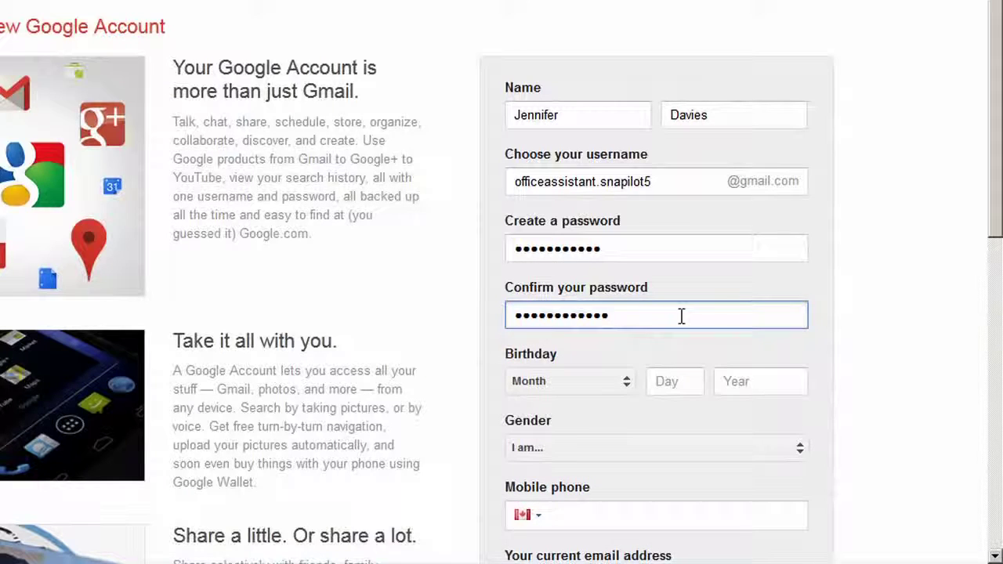
{"action": "left_click", "coordinate": [683, 352]}
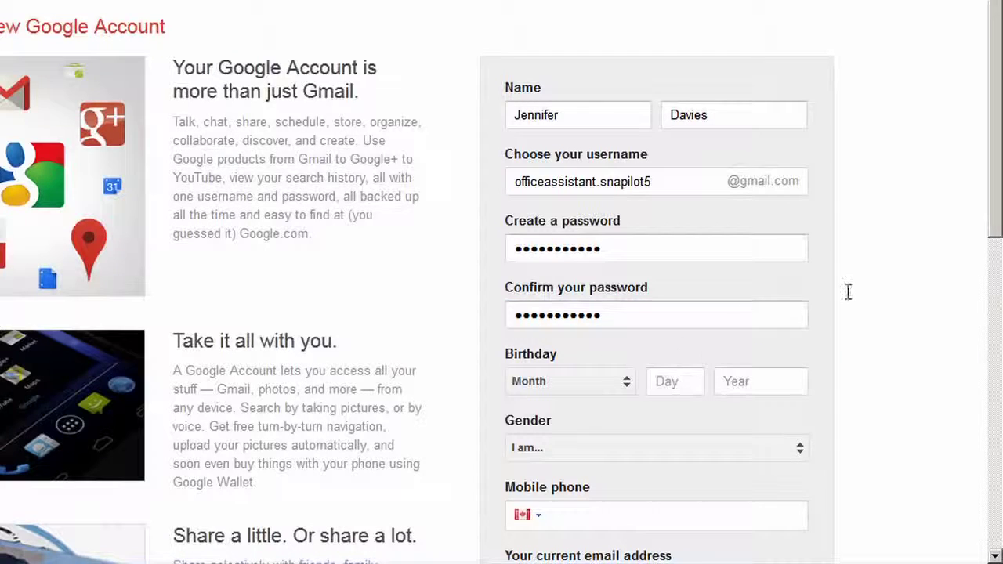
Step: Set the birthday to January 10, 1970
{"action": "left_click_drag", "start_coordinate": [998, 139], "coordinate": [985, 416]}
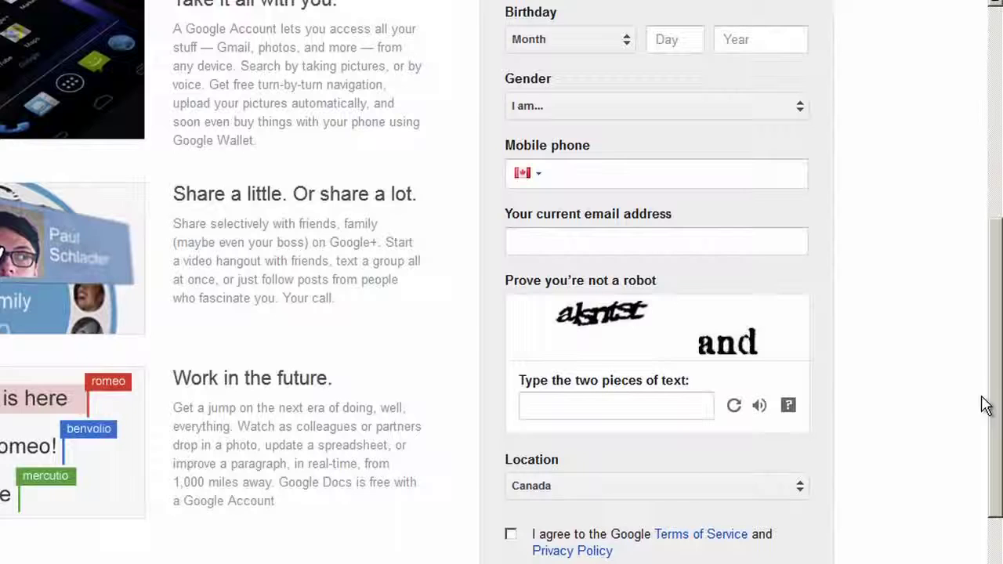
{"action": "left_click", "coordinate": [631, 43]}
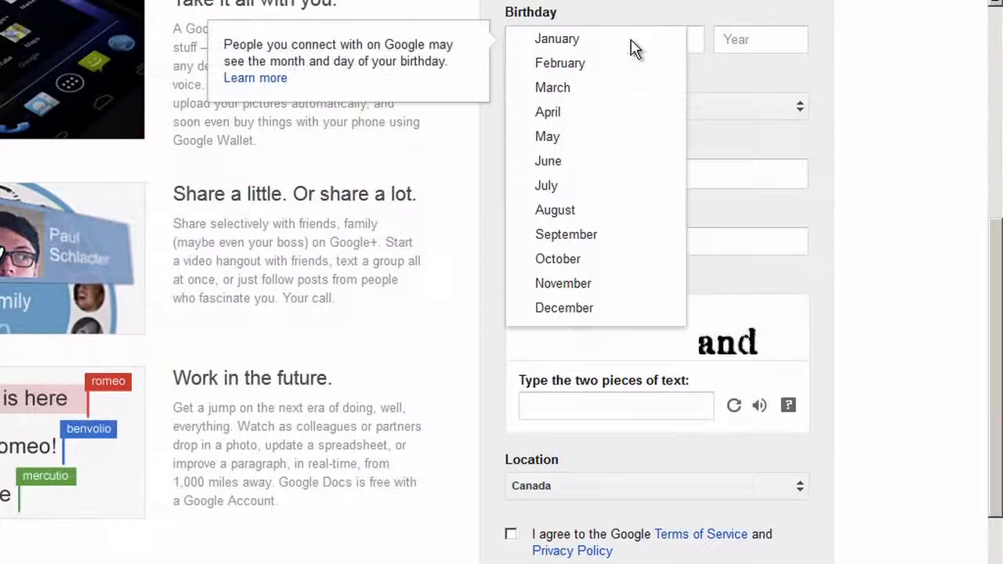
{"action": "left_click", "coordinate": [604, 54]}
{"action": "left_click", "coordinate": [687, 39]}
{"action": "type", "text": "10"}
{"action": "key", "text": "Tab"}
{"action": "type", "text": "1970"}
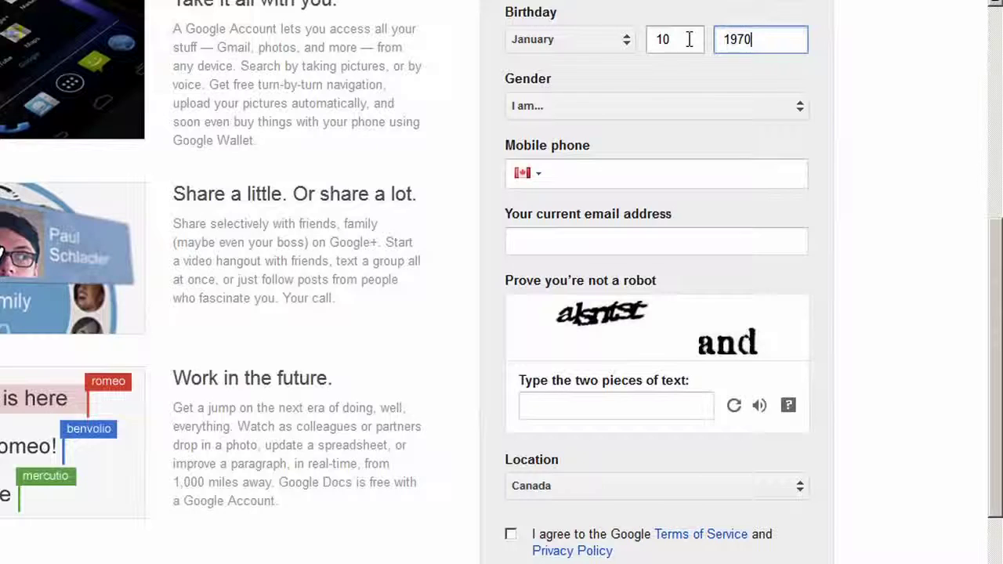
Step: Choose Female as the gender
{"action": "left_click", "coordinate": [801, 112]}
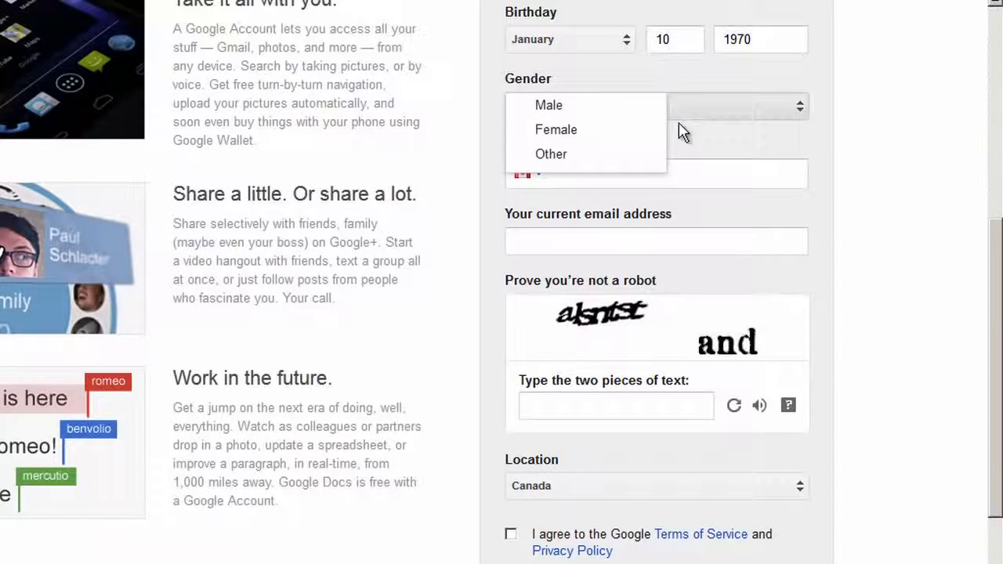
{"action": "left_click", "coordinate": [593, 137]}
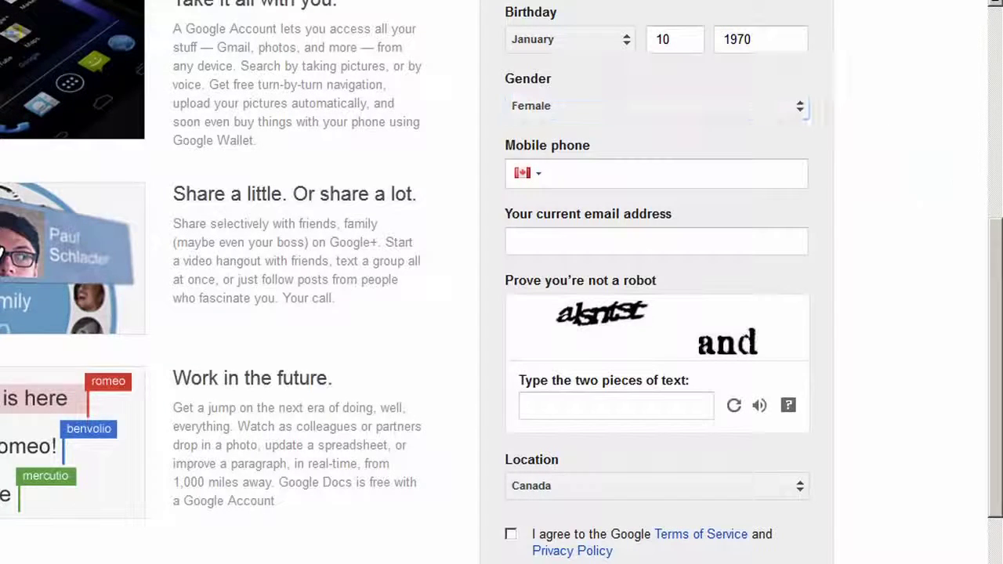
{"action": "left_click_drag", "start_coordinate": [991, 246], "coordinate": [991, 294]}
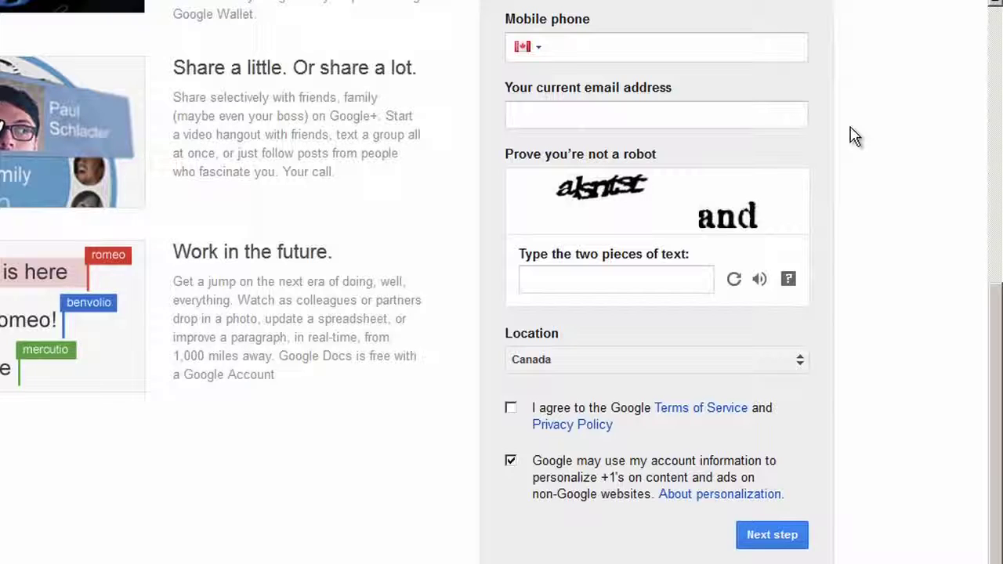
Step: Answer a refreshed two-word captcha, accept the Terms of Service, and submit the sign-up
{"action": "left_click", "coordinate": [580, 275]}
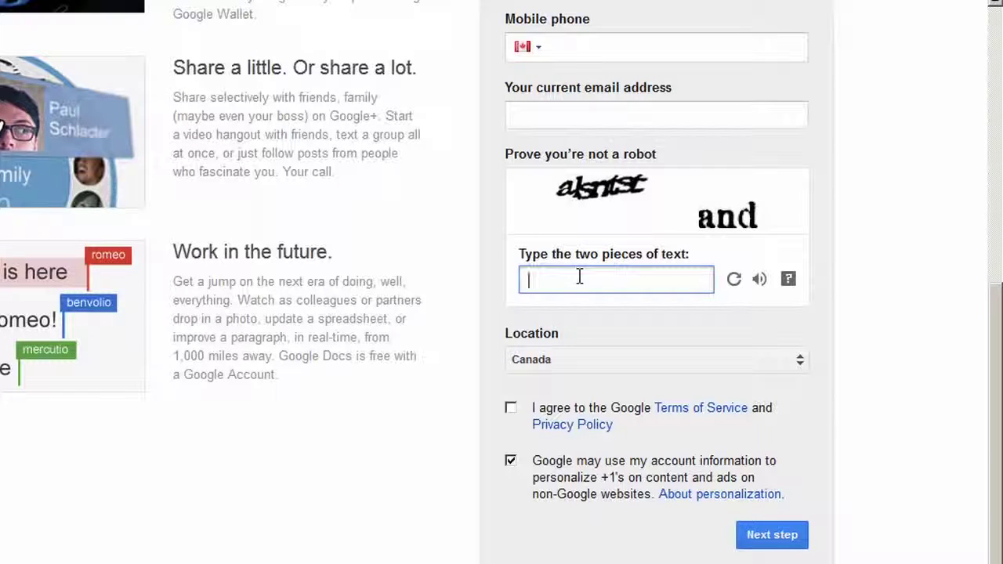
{"action": "left_click", "coordinate": [736, 287]}
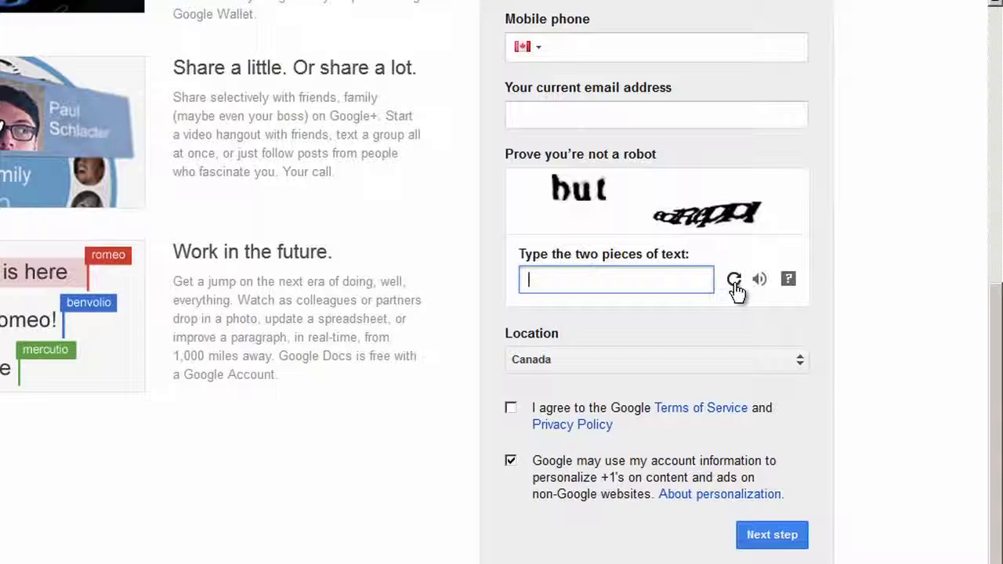
{"action": "left_click", "coordinate": [735, 287]}
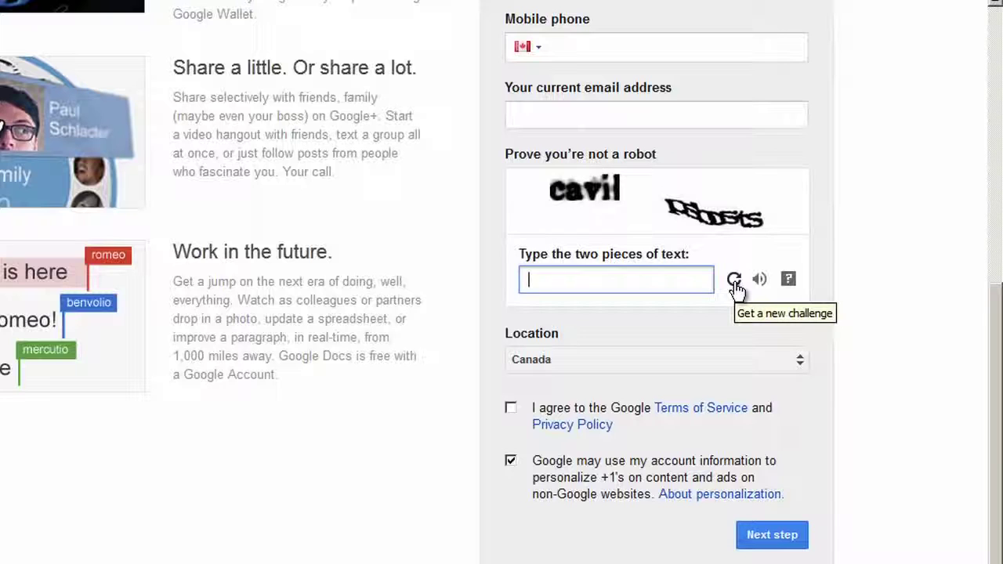
{"action": "type", "text": "c"}
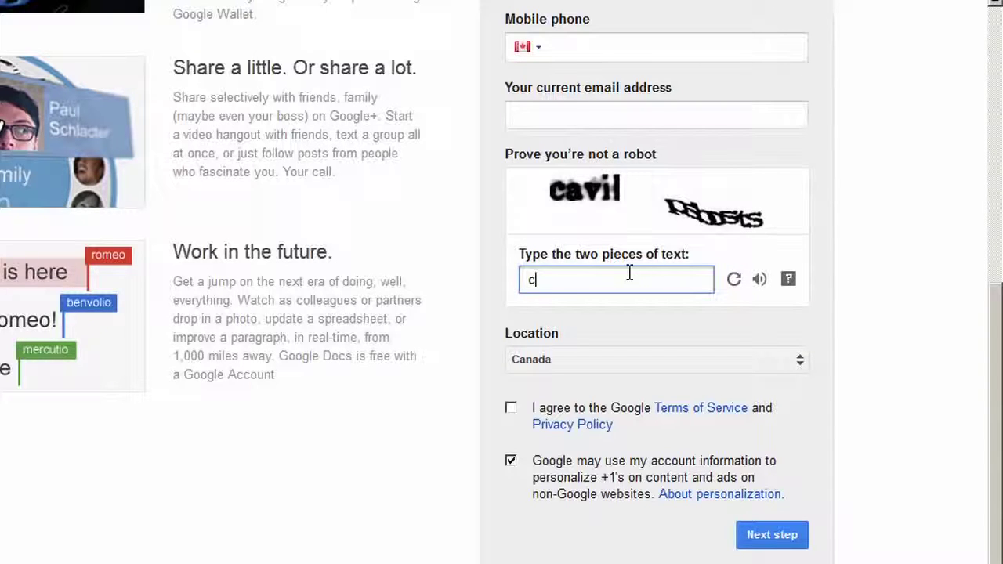
{"action": "type", "text": "avil pabosts"}
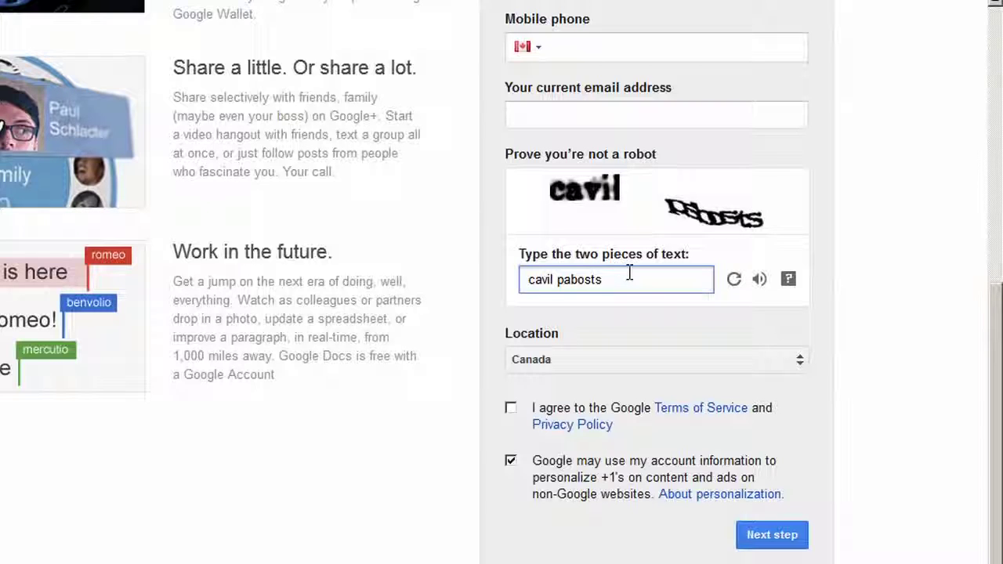
{"action": "left_click", "coordinate": [512, 412]}
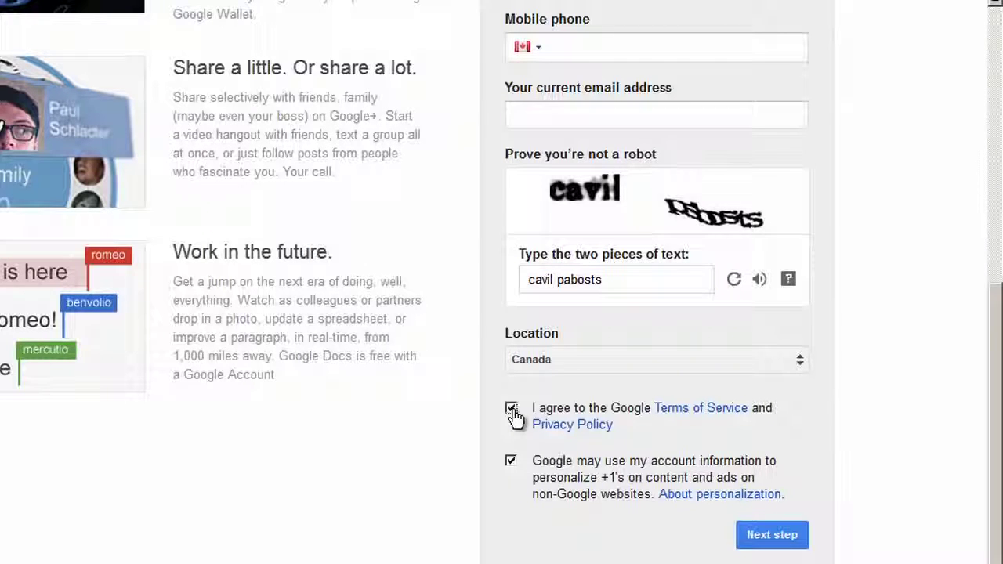
{"action": "left_click", "coordinate": [792, 539]}
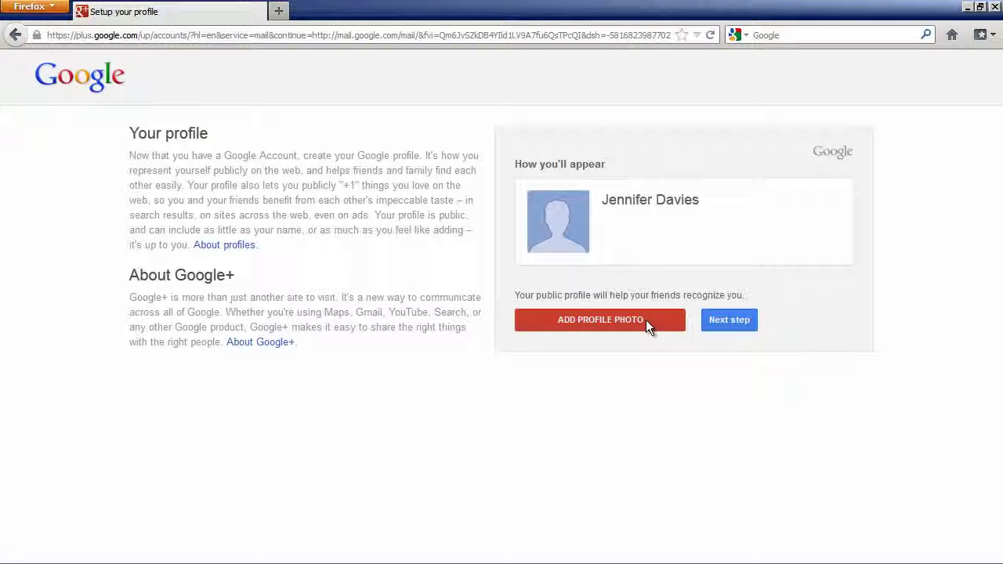
Step: Skip adding a profile photo and continue to the next step
{"action": "left_click", "coordinate": [737, 323]}
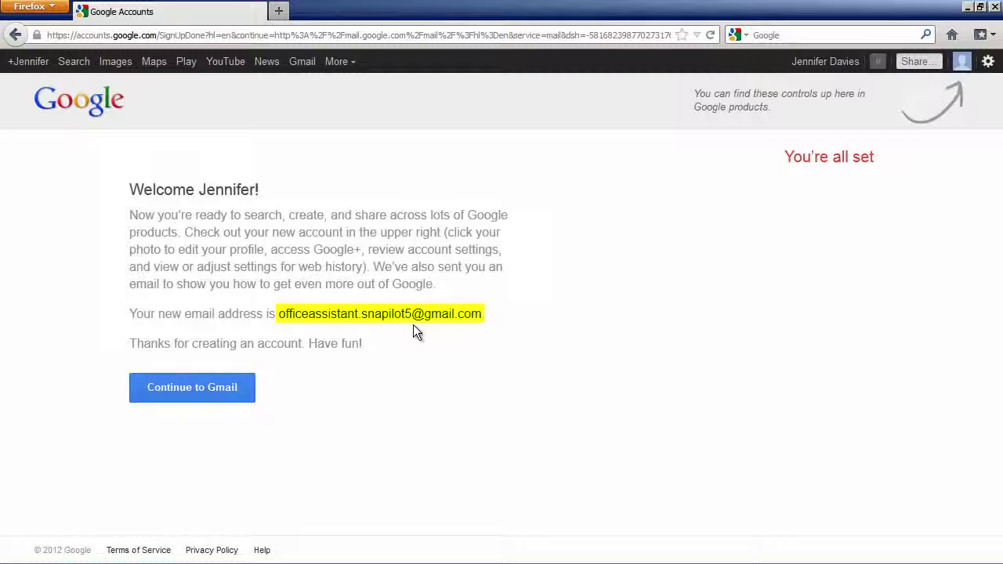
Step: Continue from the welcome page to the new Gmail inbox
{"action": "left_click", "coordinate": [218, 391]}
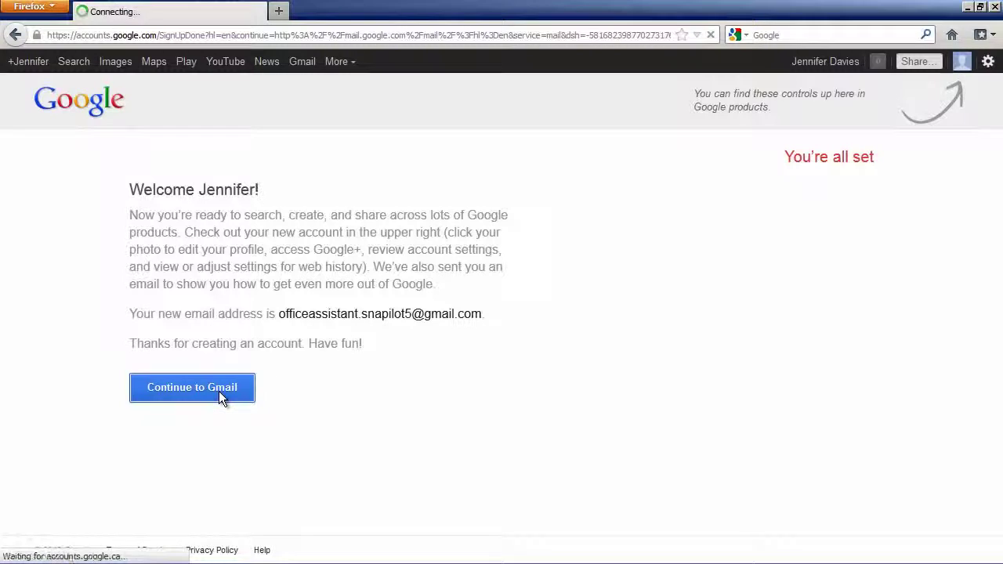